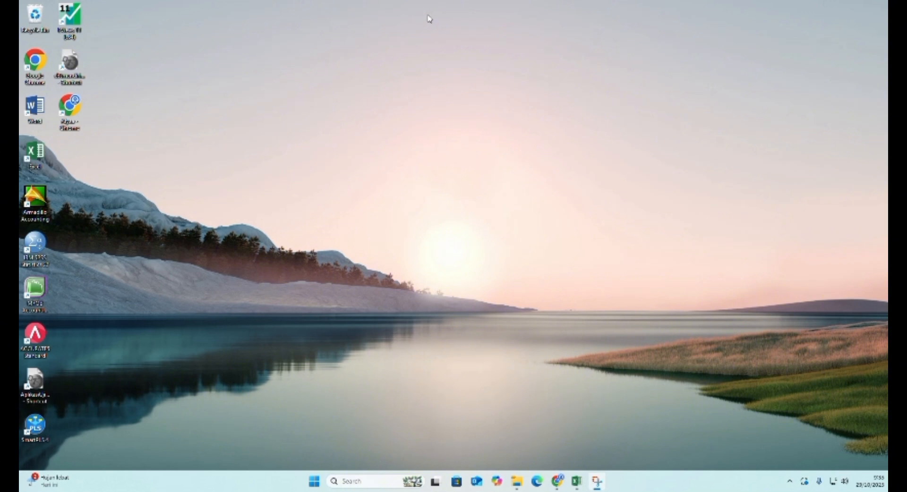
Step: Launch SPSS Statistics and define four variables named Y, X1, X2 and X3
double_click(32, 255)
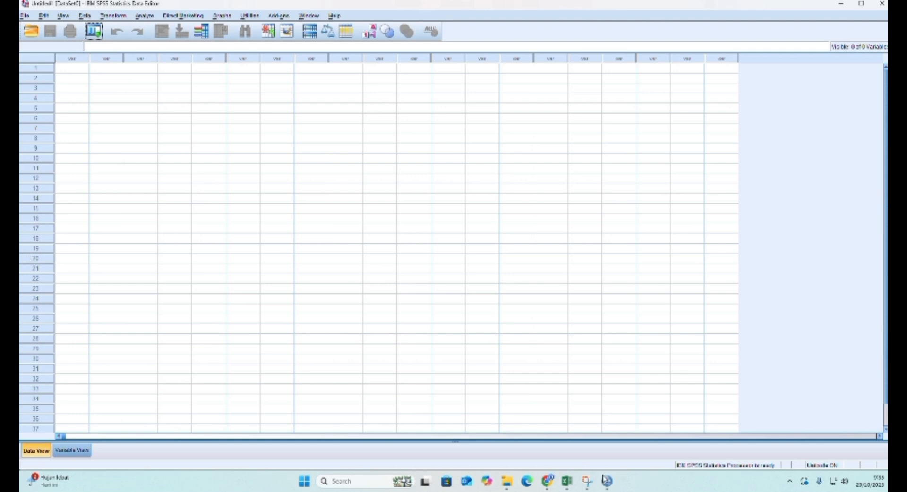
click(74, 450)
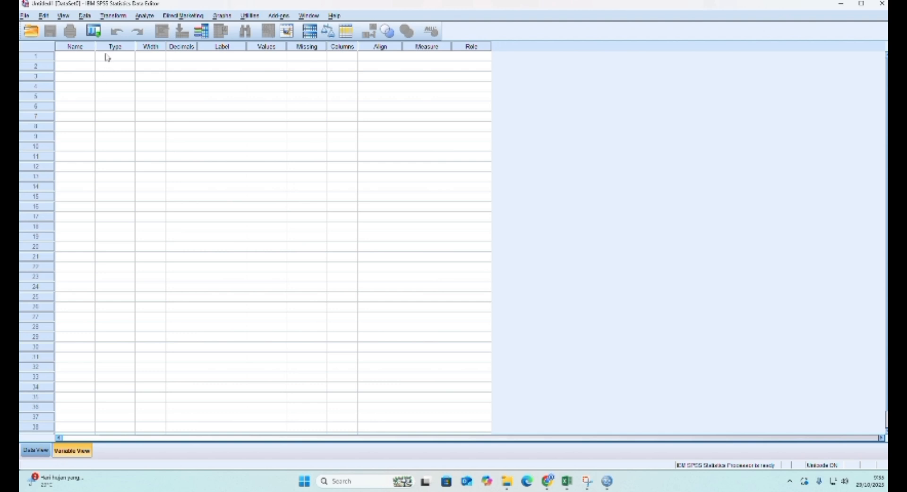
click(78, 60)
text(Y)
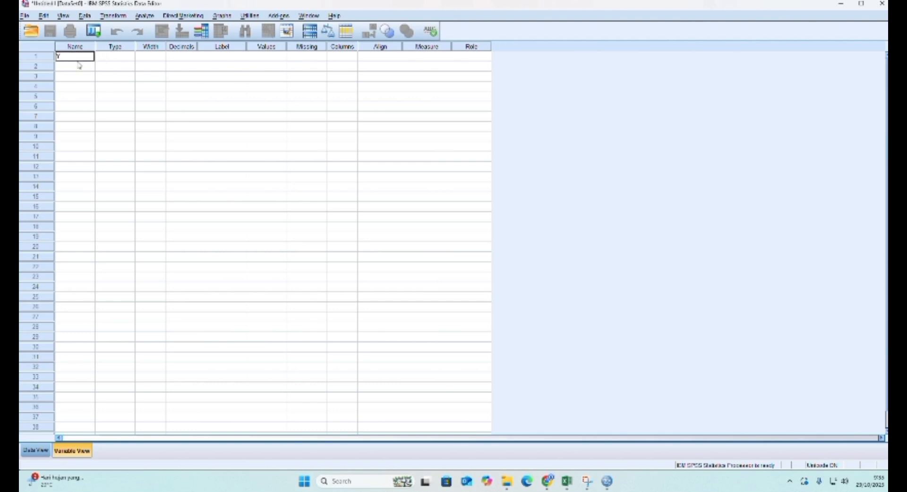
key(Return)
text(X)
key(Return)
text(X2)
key(Return)
text(X3)
key(Return)
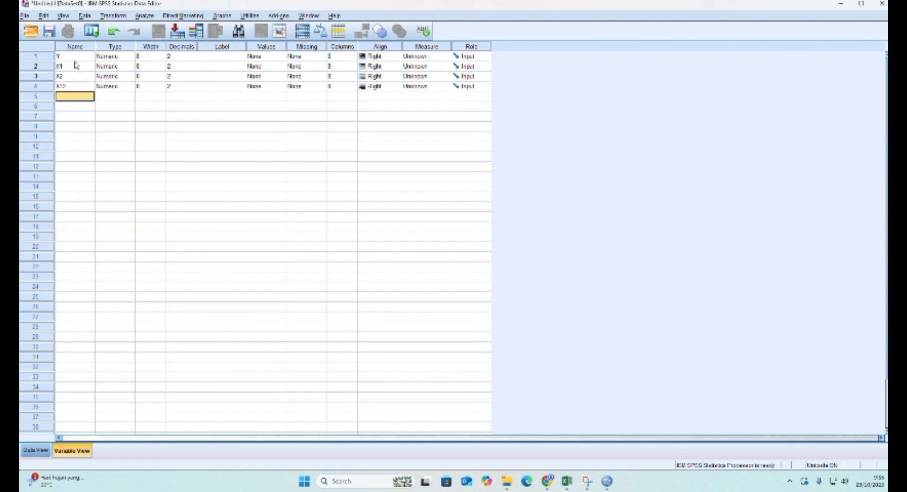
double_click(74, 87)
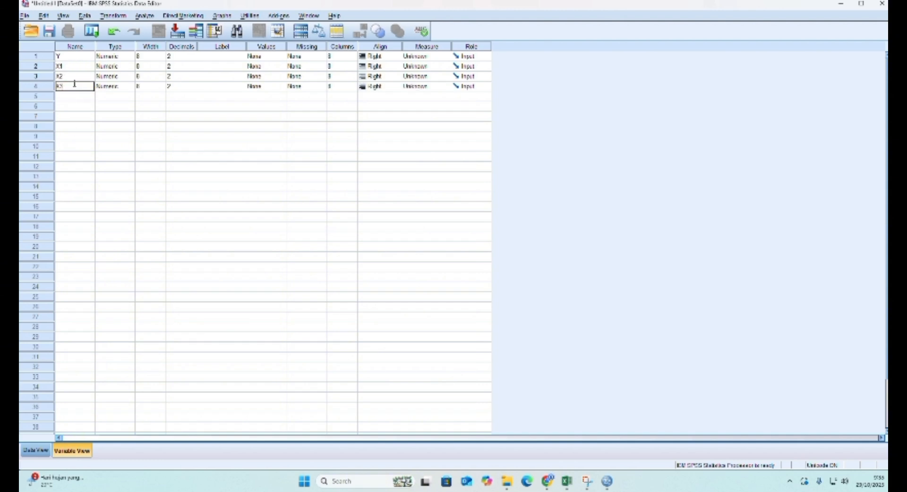
Step: Give variable Y the label "Kemiskinan Lampung"
click(218, 59)
text(Kem)
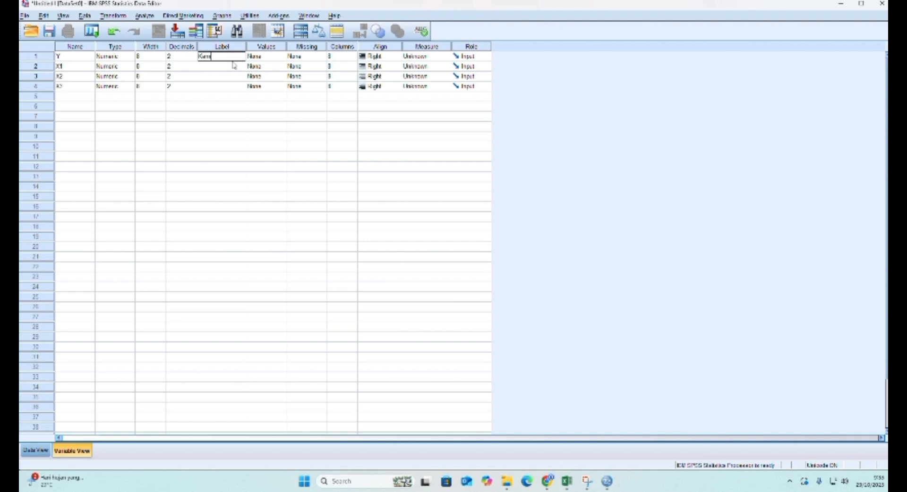
text(iskinan Lapng)
key(Return)
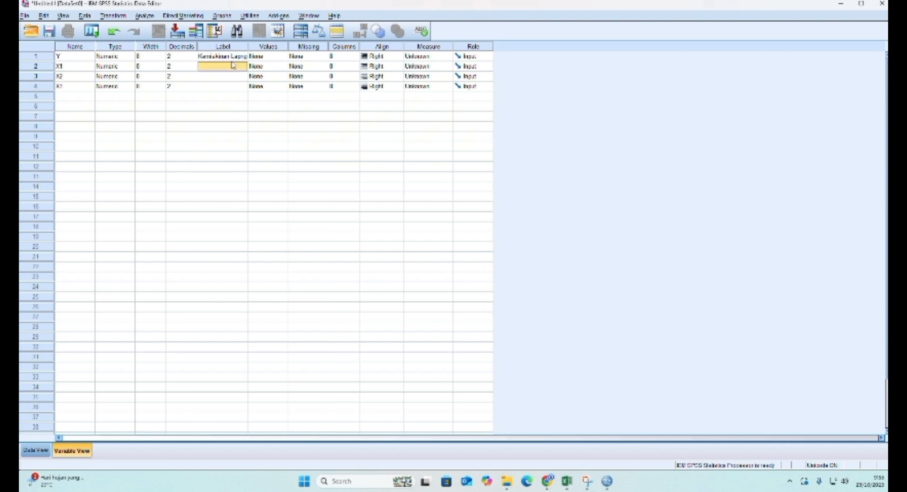
double_click(244, 56)
text(a)
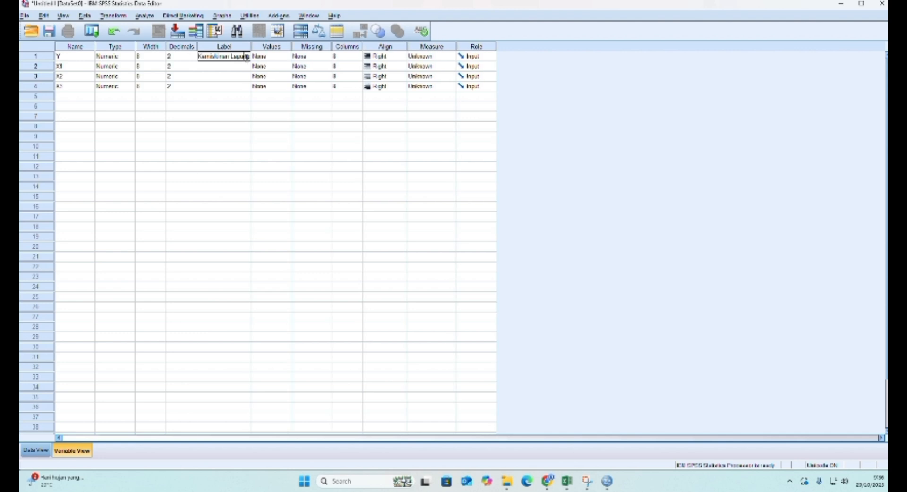
key(BackSpace)
key(BackSpace)
text(a)
key(BackSpace)
text(mpung)
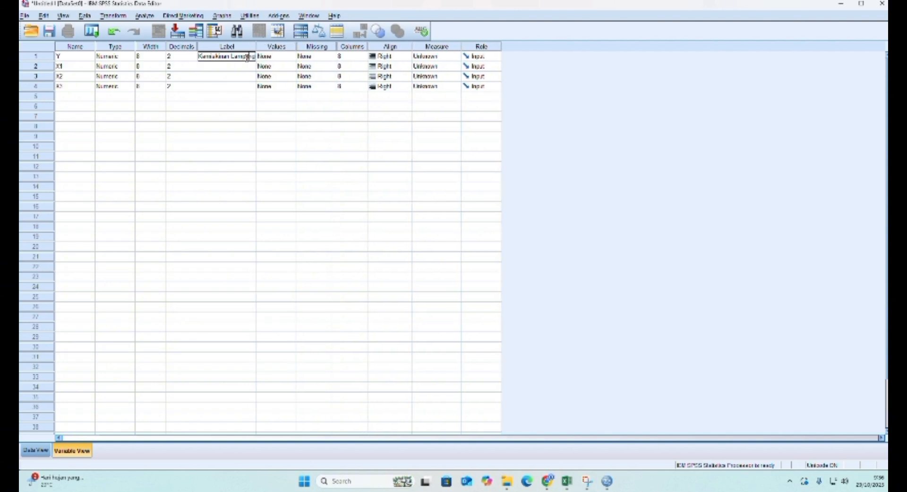
Step: Give variable X1 the label "Tingkat Pengangguran Terbuka Lampung"
click(232, 66)
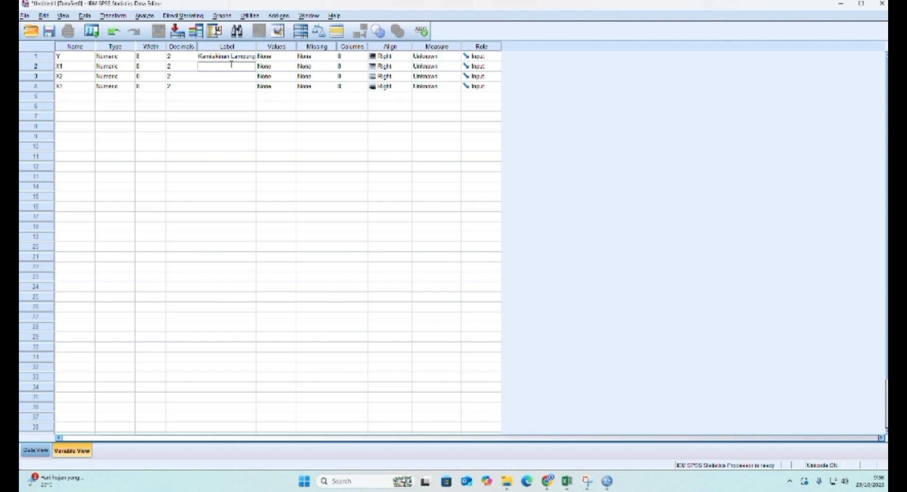
text(Tingkat)
text( Pend)
text(angguran T)
text(erbuka)
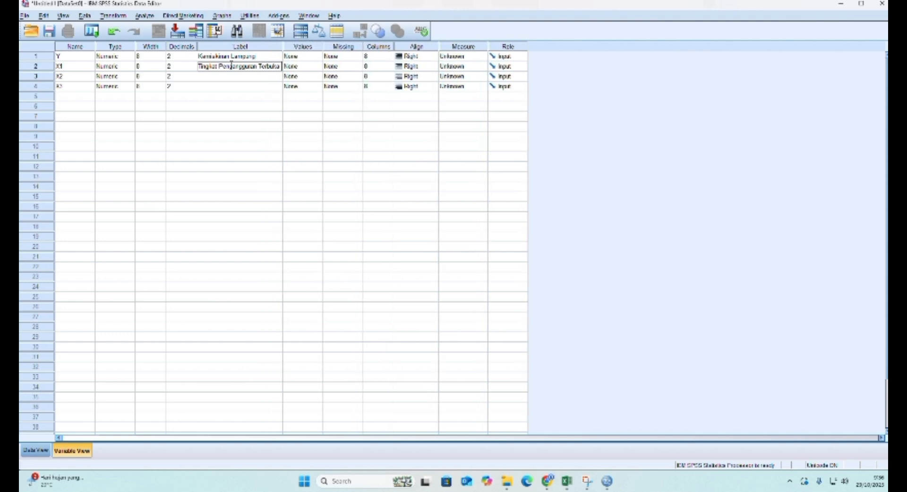
text( Lam)
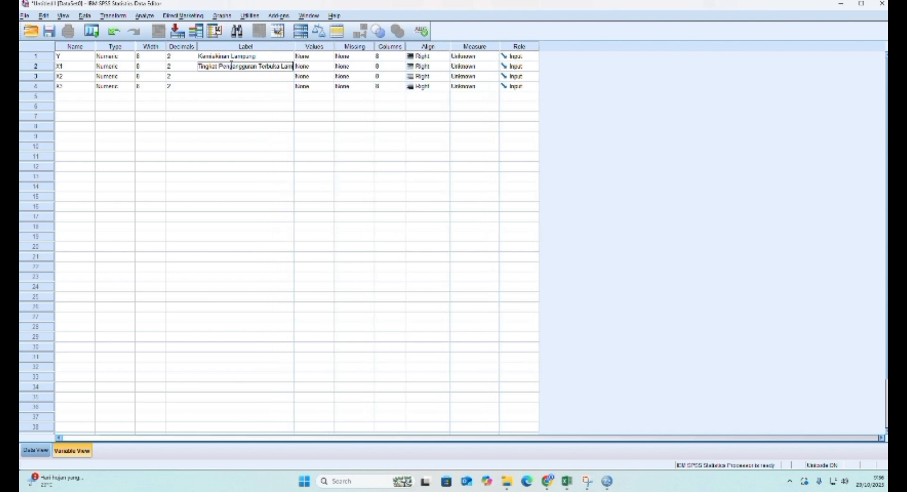
text(pungg)
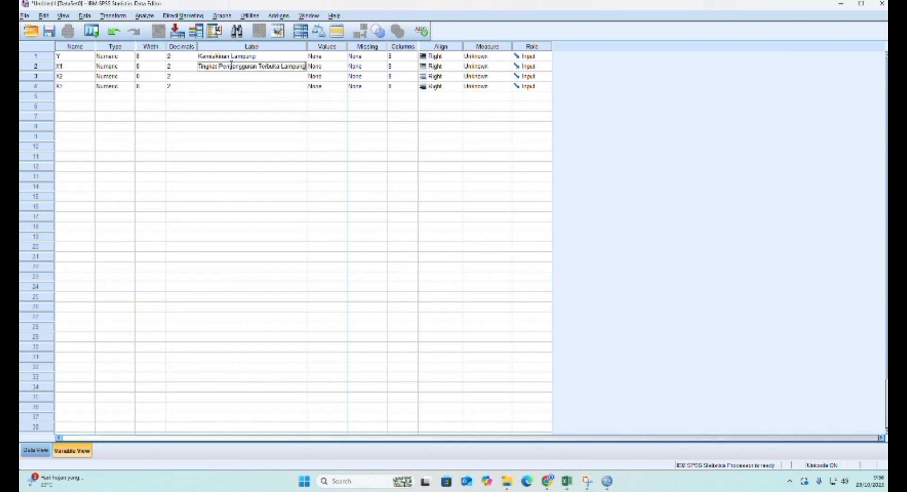
Step: Label variable X2 "Inflasi Lampung" and variable X3 "Pertumbuhan Ekonomi Lampung"
click(251, 76)
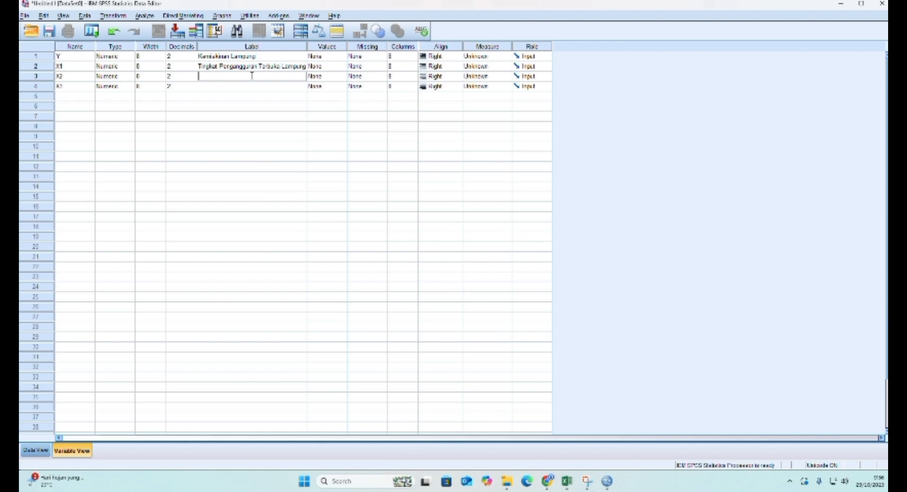
text(Inflasi Lampung)
key(Return)
text(Pertumbuhan)
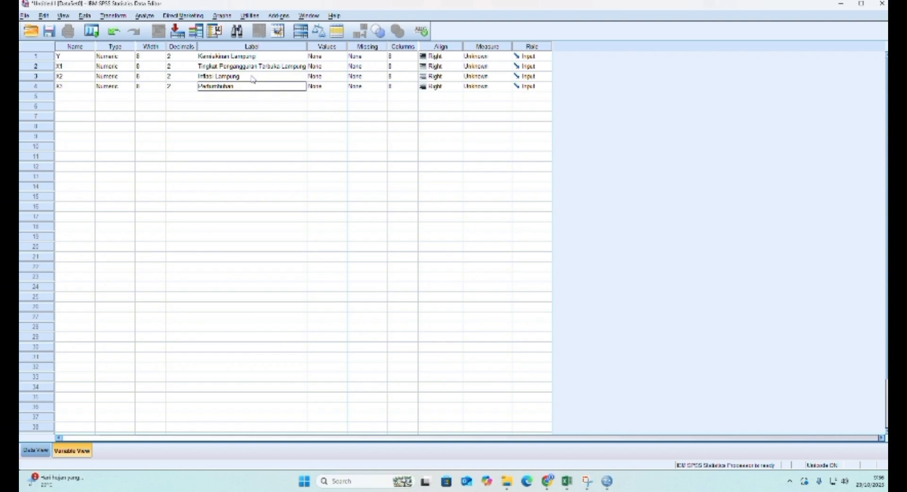
text(Ekonomi Lampung)
key(Return)
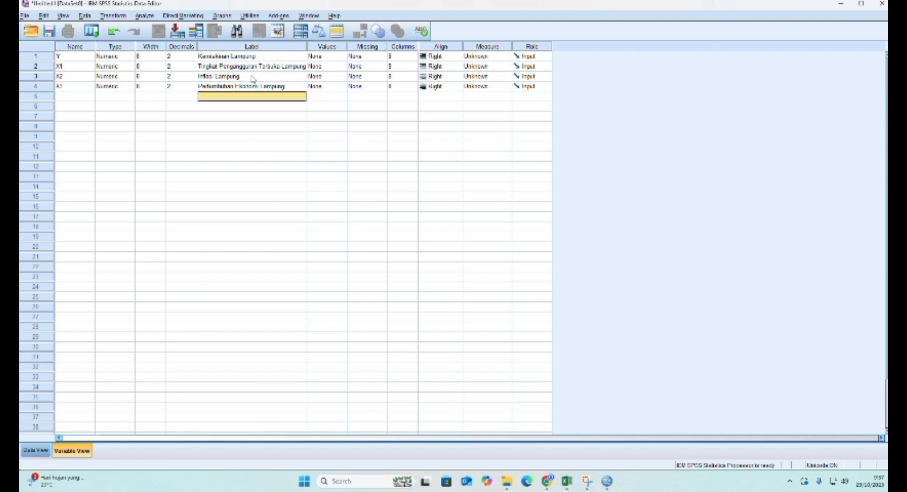
Step: Switch to the Excel workbook and copy the kemiskinan, TPT, Inflasi and Pertumbuhan Ekonomi values for 2010 to 2023, without headers or years
click(35, 451)
click(73, 68)
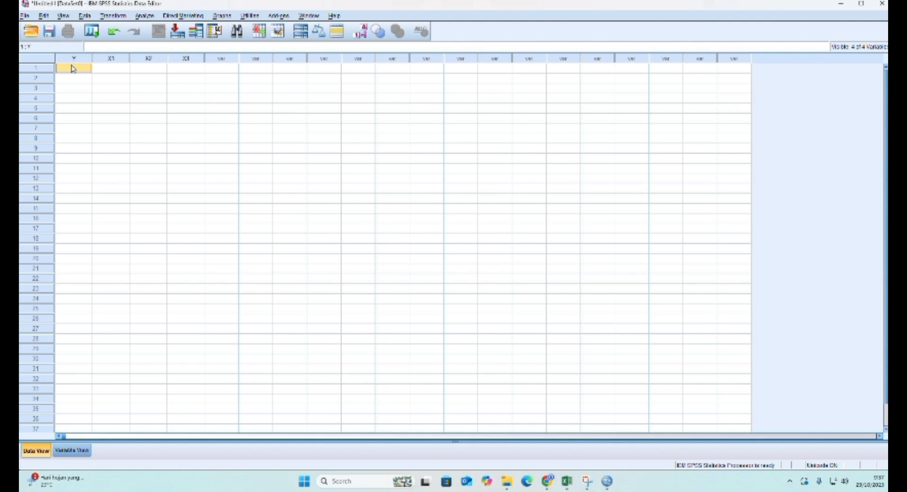
mouse_move(567, 481)
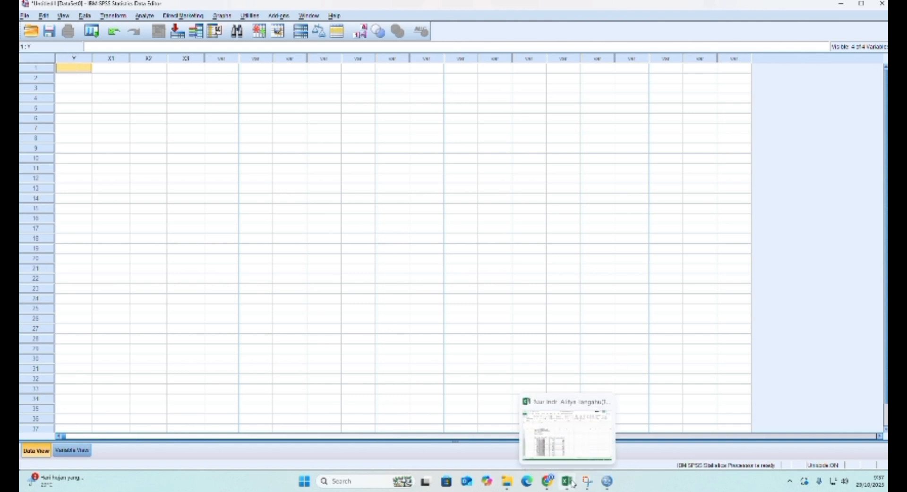
click(572, 441)
drag(316, 302, 468, 418)
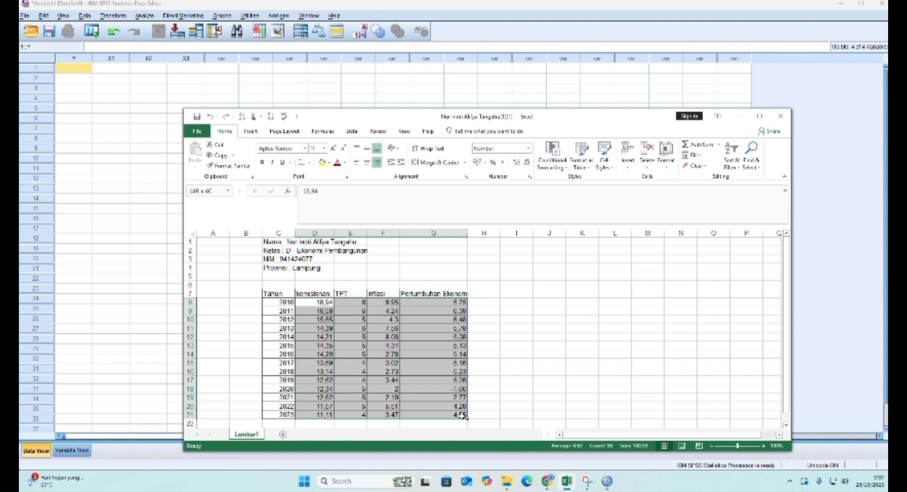
right_click(437, 370)
click(457, 178)
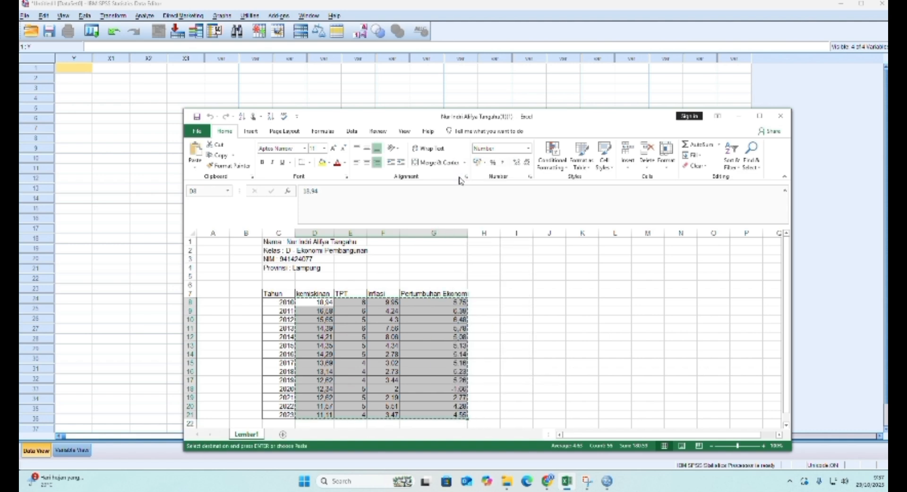
Step: Return to SPSS and paste the copied values into the data grid, starting at row 1 of Y
click(77, 68)
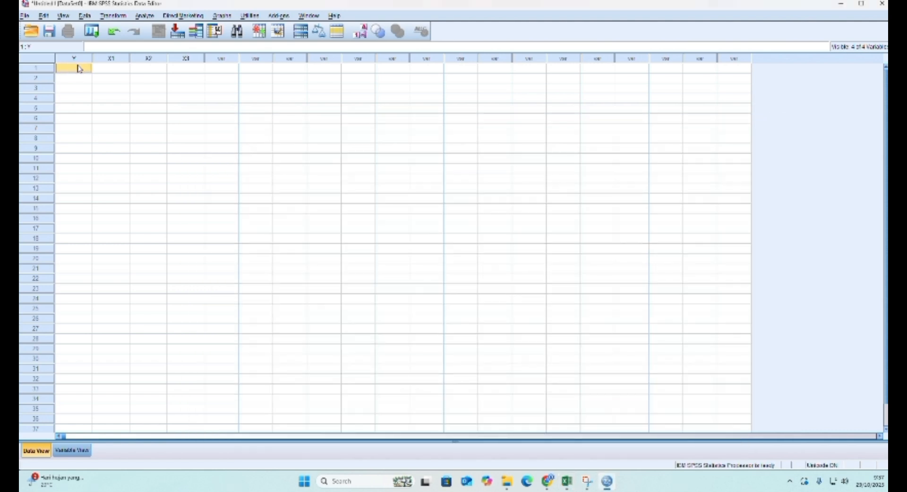
right_click(78, 69)
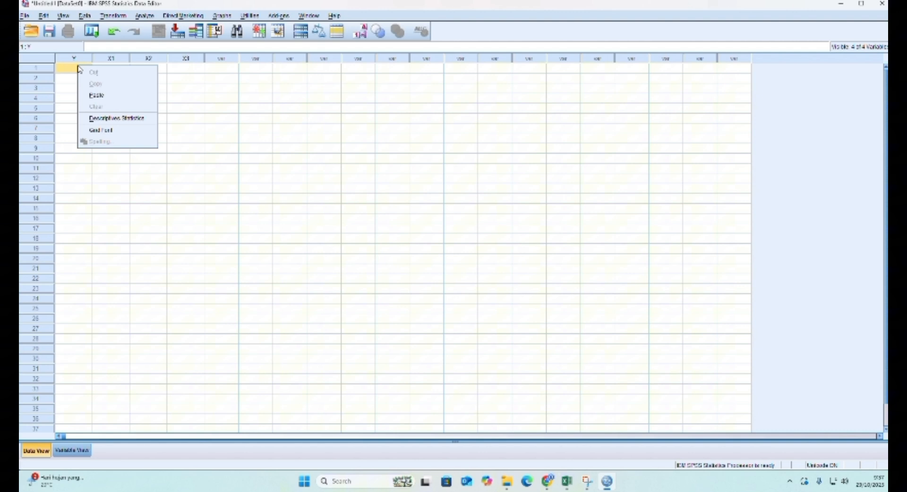
click(122, 95)
drag(85, 72, 201, 198)
Step: Set up a linear regression with Kemiskinan Lampung as dependent variable and X1, X2 and X3 as independent variables
click(146, 15)
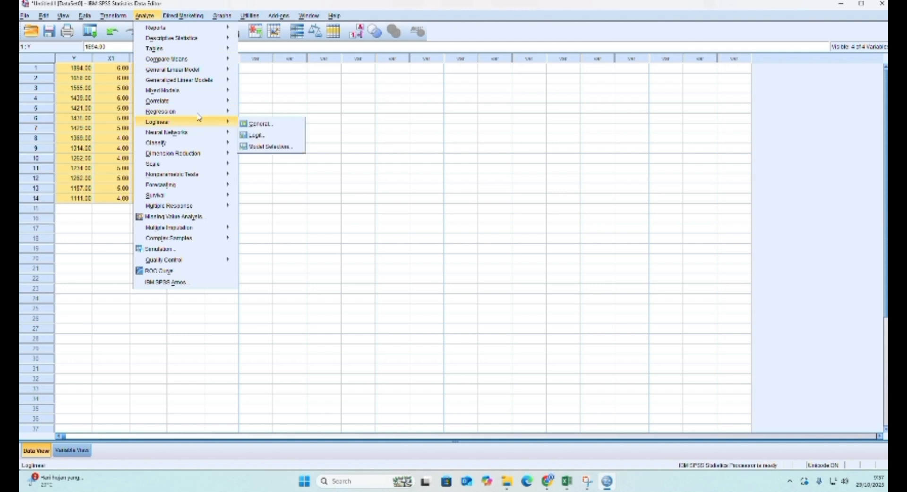
mouse_move(207, 117)
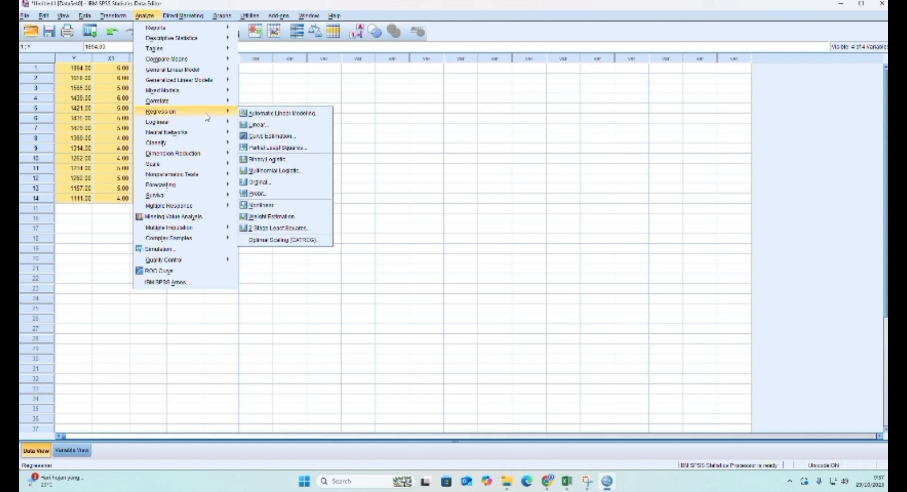
click(255, 127)
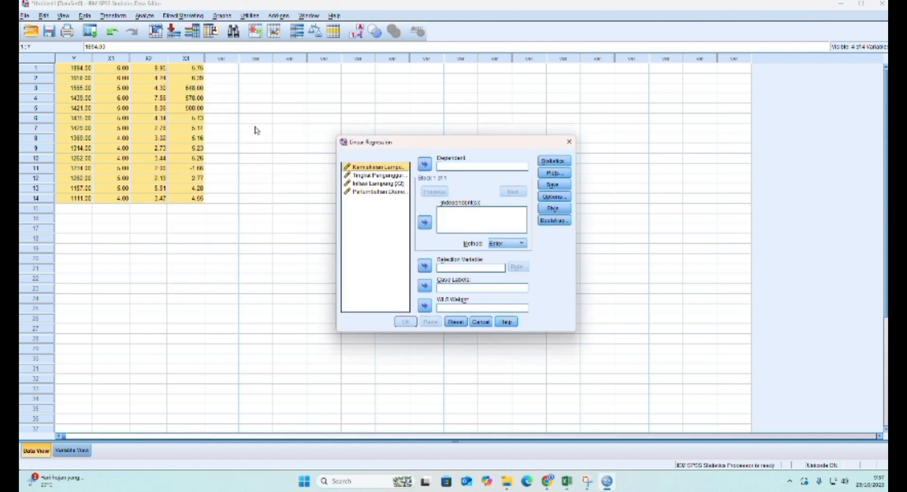
click(425, 165)
click(381, 169)
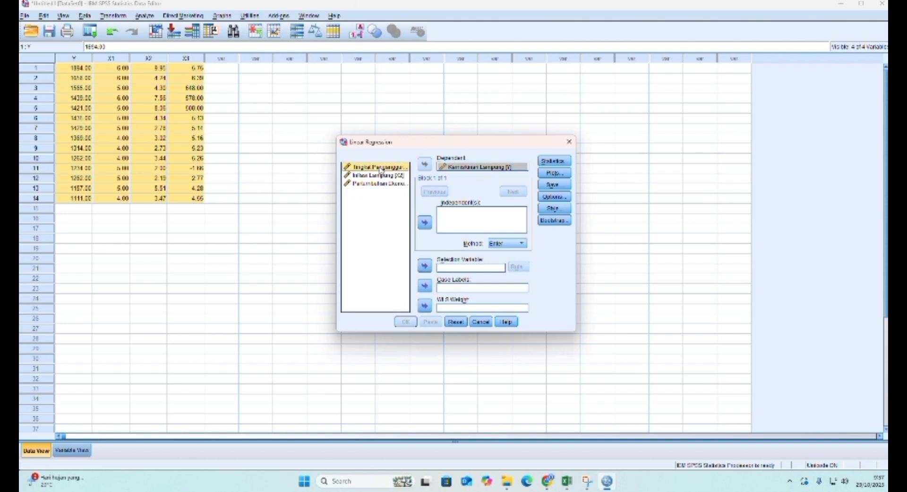
key(shift+Down)
key(shift+Down)
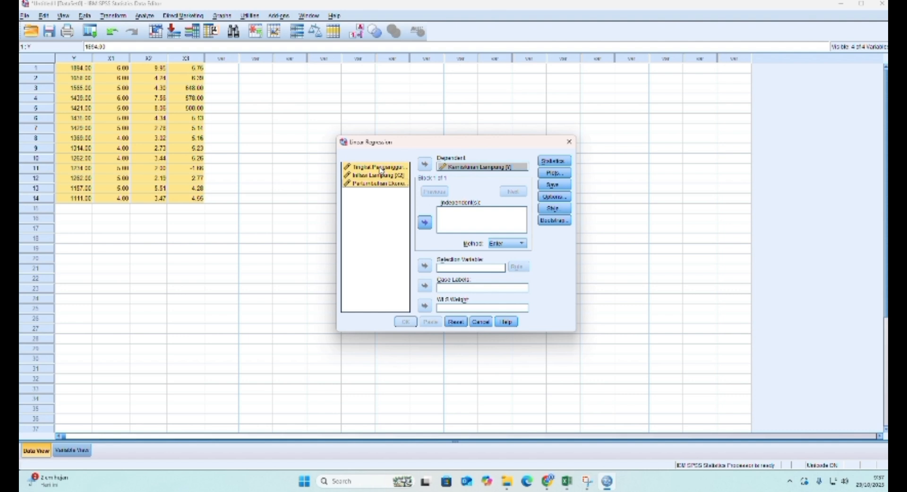
click(425, 222)
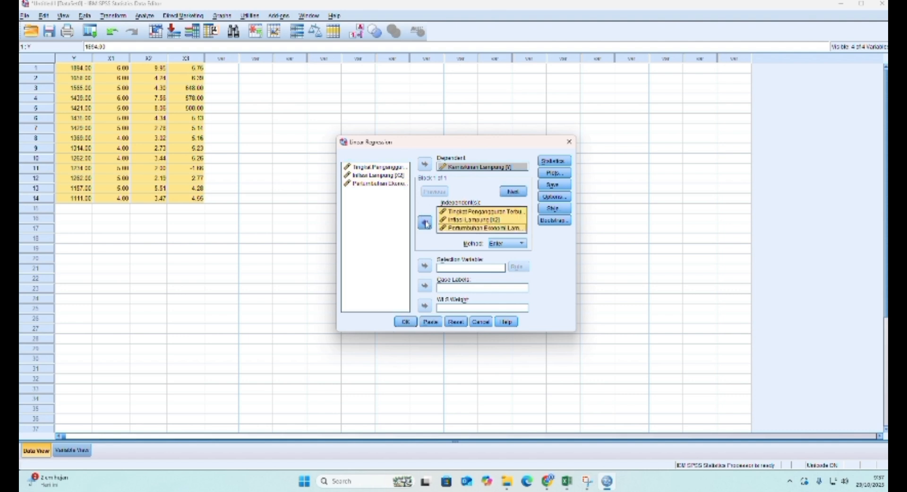
Step: Add part and partial correlations and collinearity diagnostics to the regression statistics, and run the analysis through to its output tables
click(556, 163)
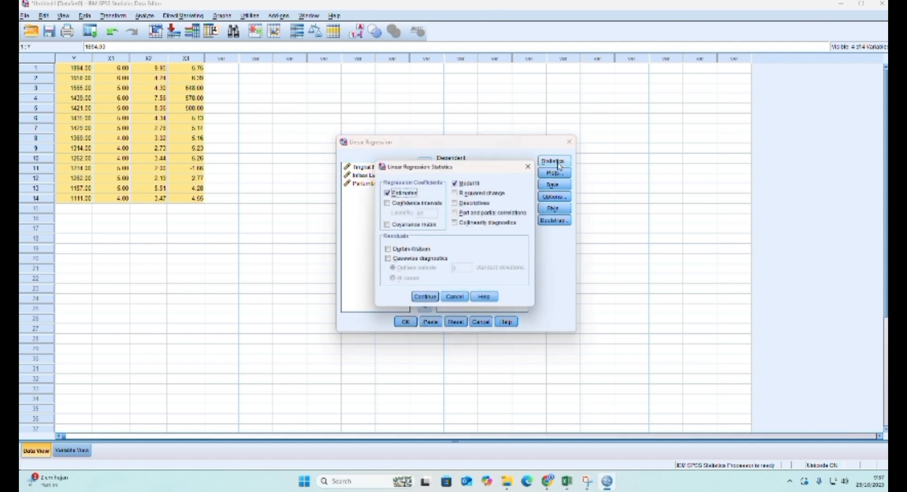
click(455, 212)
click(454, 223)
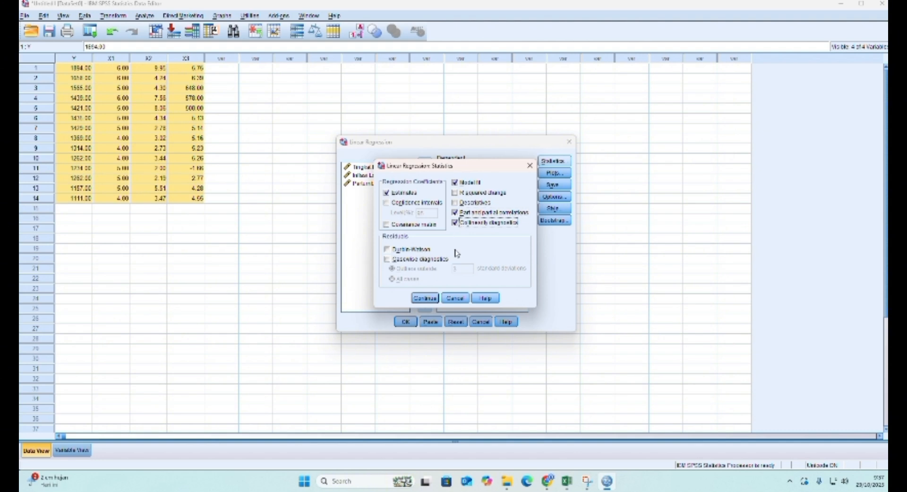
click(428, 299)
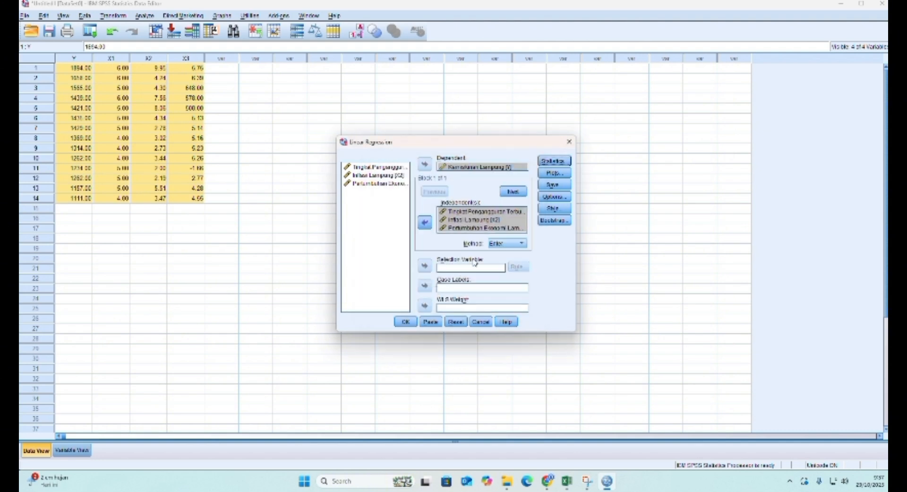
click(400, 325)
scroll(405, 281, down, 3)
scroll(405, 278, down, 2)
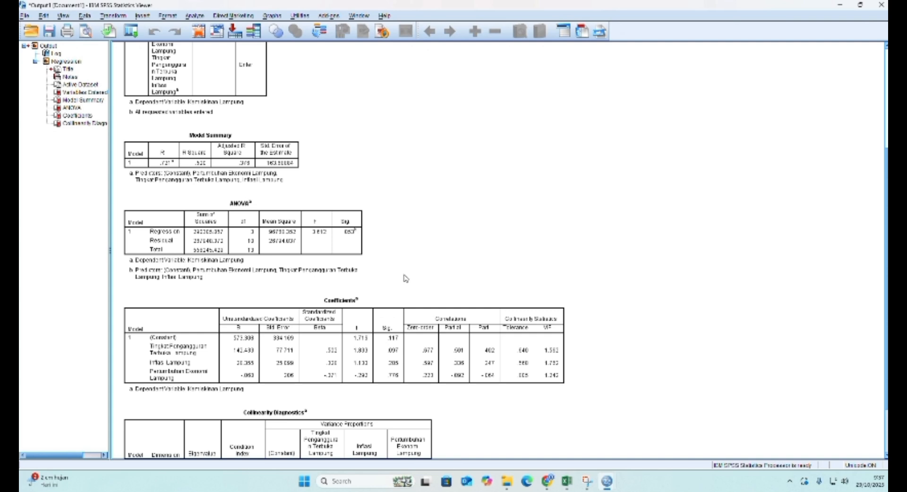
scroll(405, 278, down, 3)
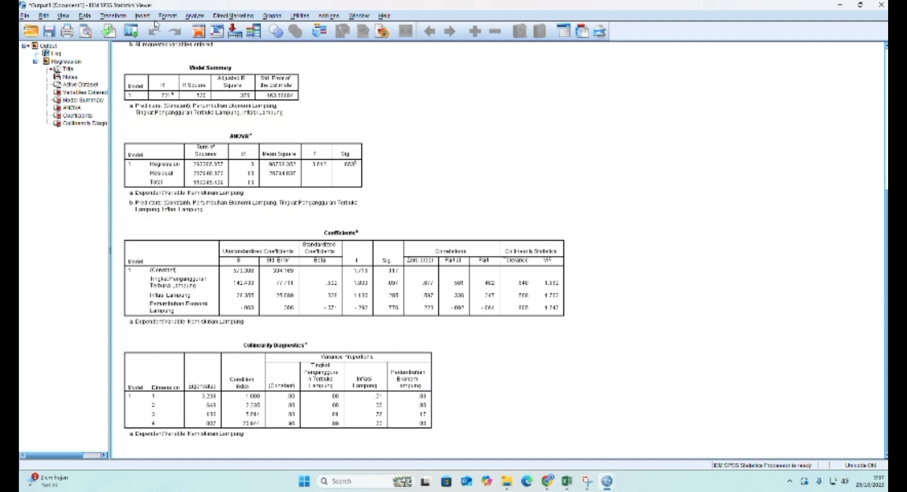
Step: Add a scatterplot with *SDRESID on Y and DEPENDNT on X to the linear regression, and run the analysis again
click(195, 15)
mouse_move(243, 102)
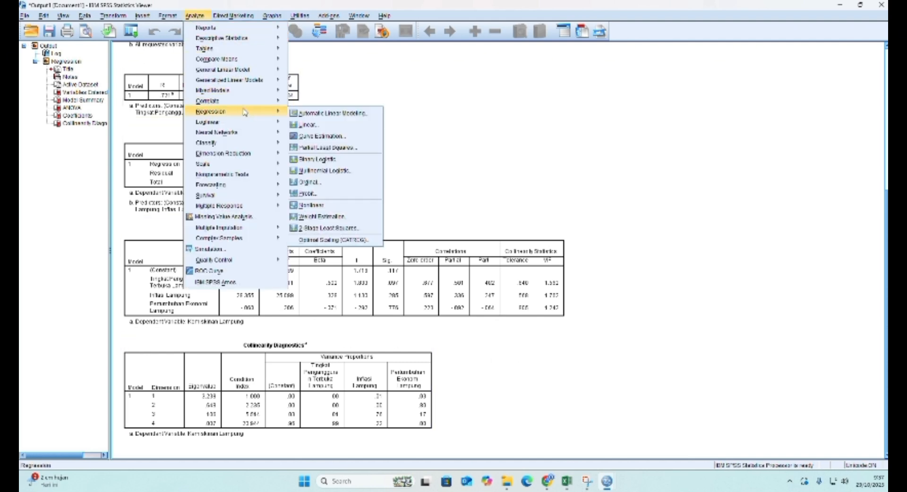
click(314, 125)
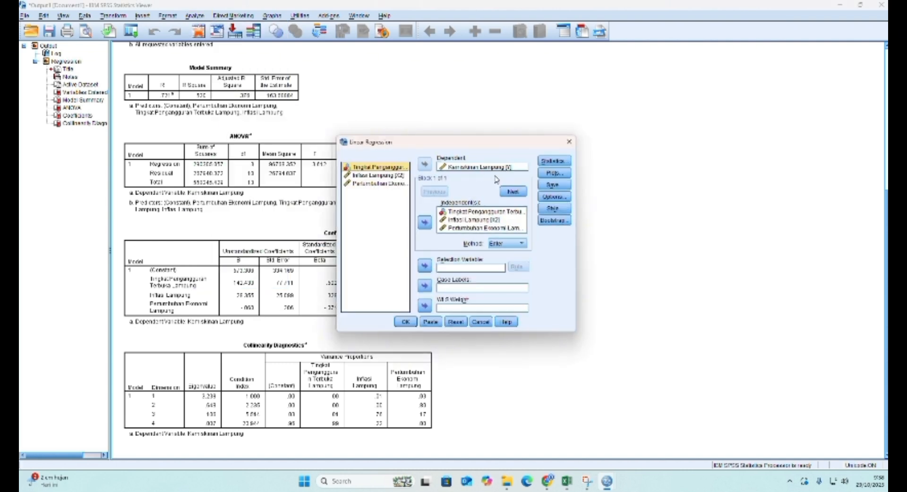
click(553, 174)
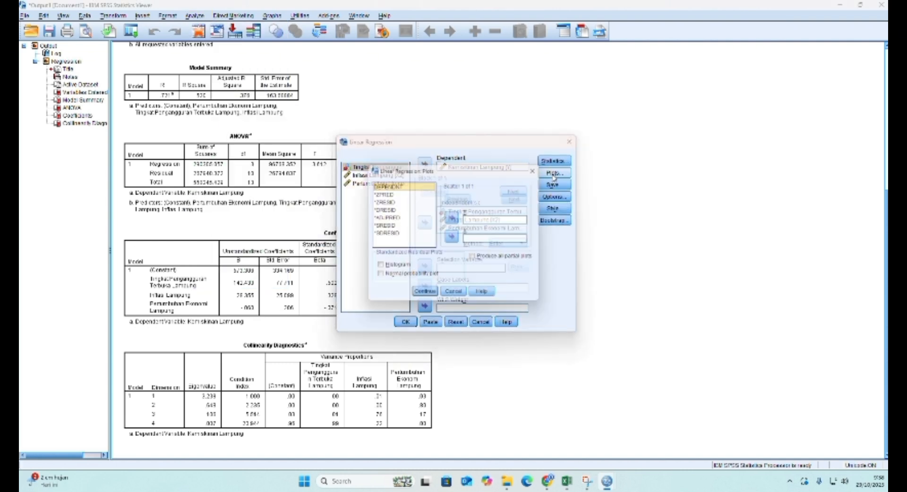
click(454, 238)
click(384, 233)
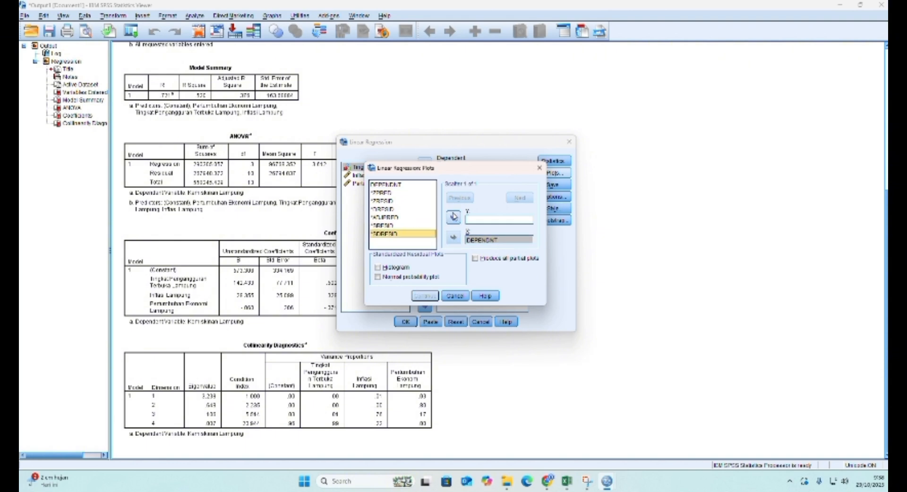
click(453, 218)
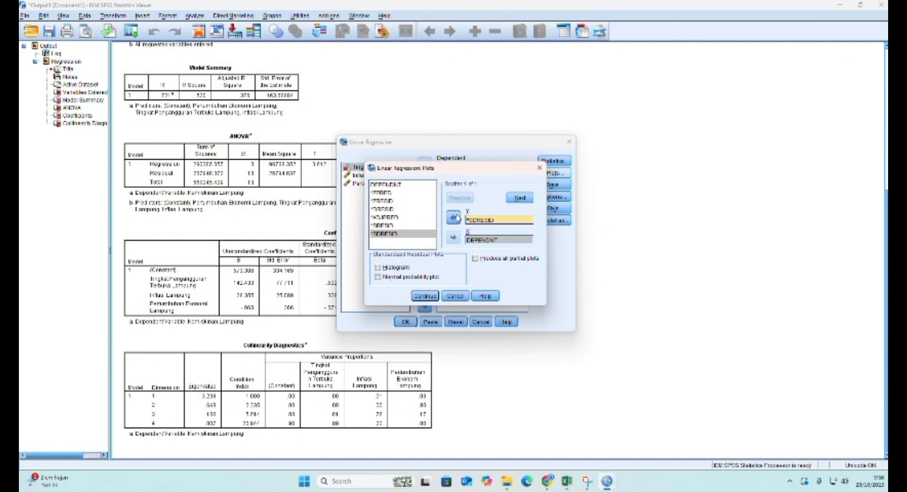
click(424, 296)
click(405, 322)
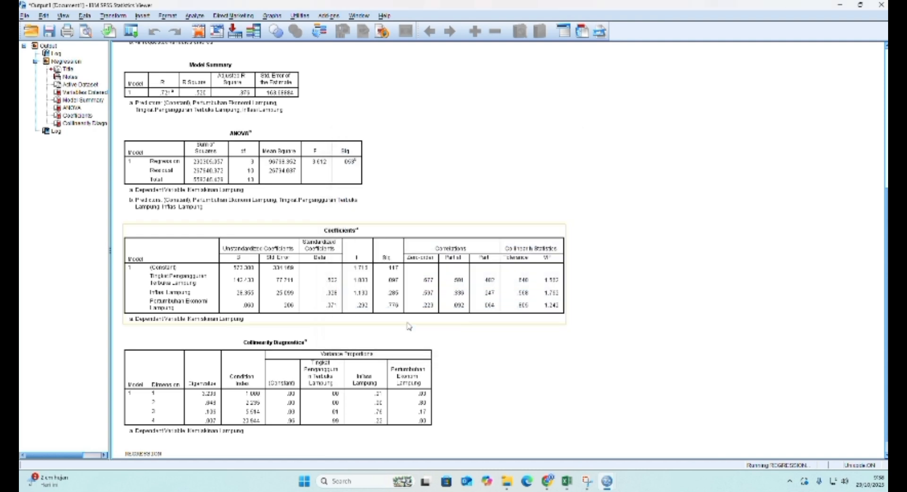
Step: Examine the new regression output, from the model tables and residuals statistics to the scatterplot for Kemiskinan Lampung
scroll(409, 326, down, 10)
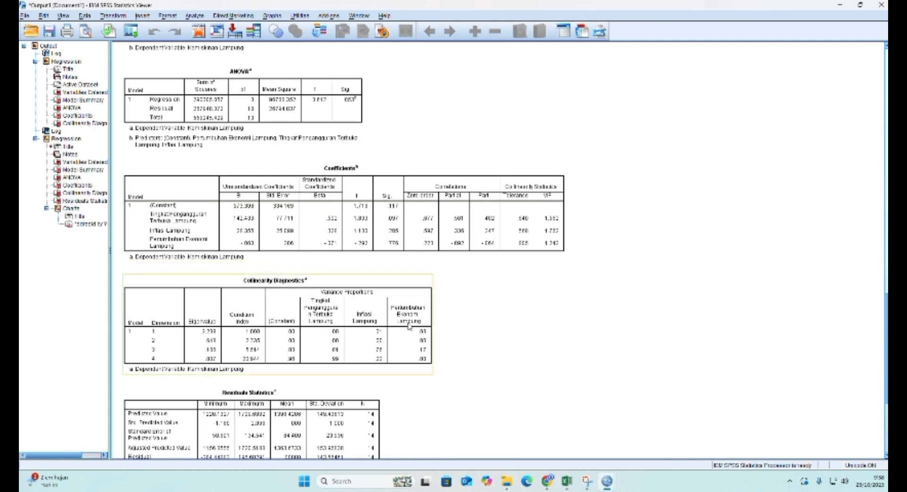
scroll(410, 327, down, 5)
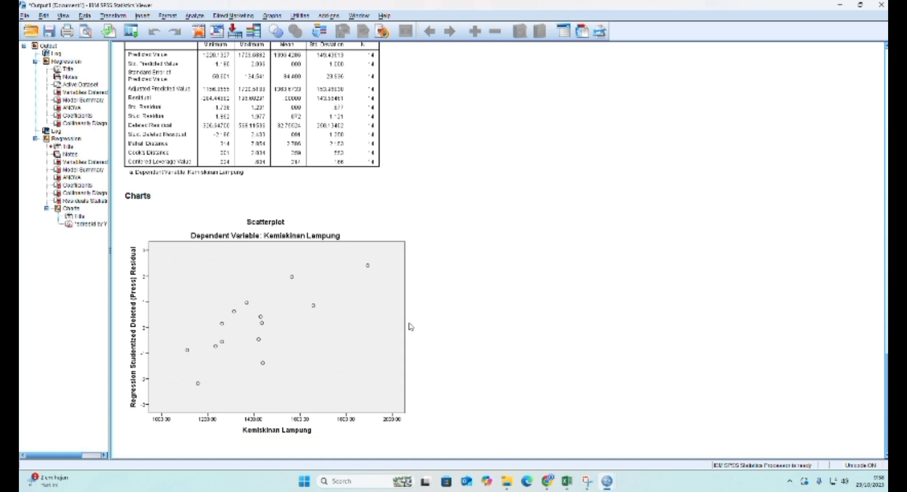
scroll(410, 326, up, 1)
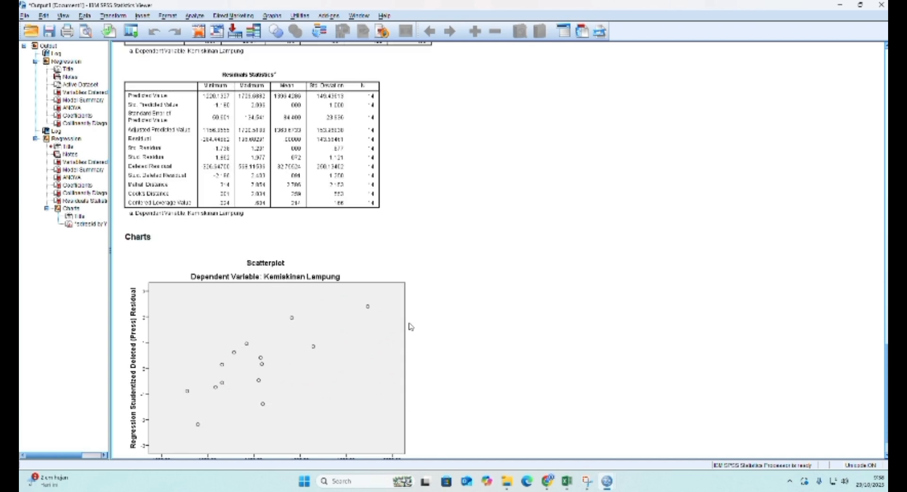
scroll(411, 327, up, 6)
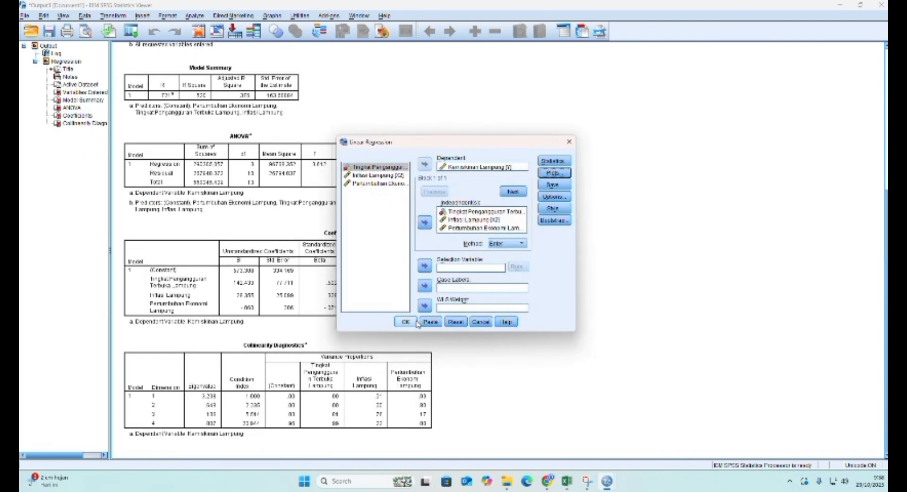
click(405, 322)
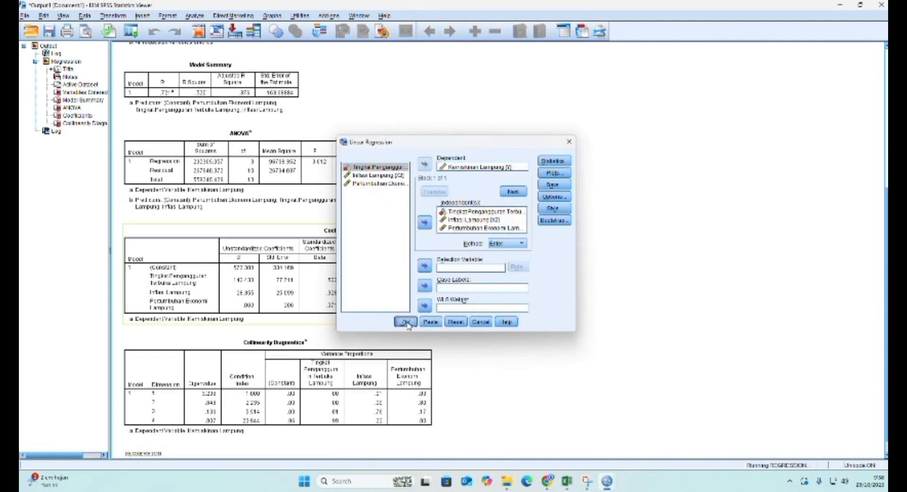
scroll(409, 327, down, 8)
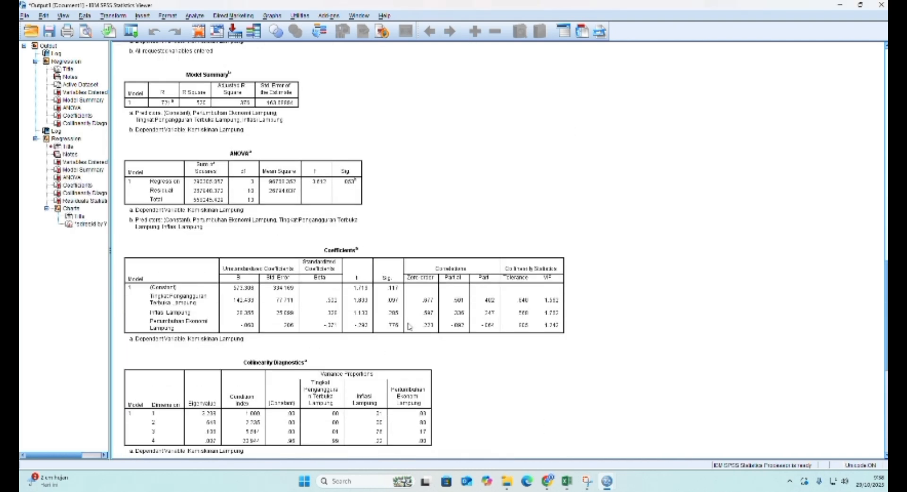
scroll(409, 326, down, 6)
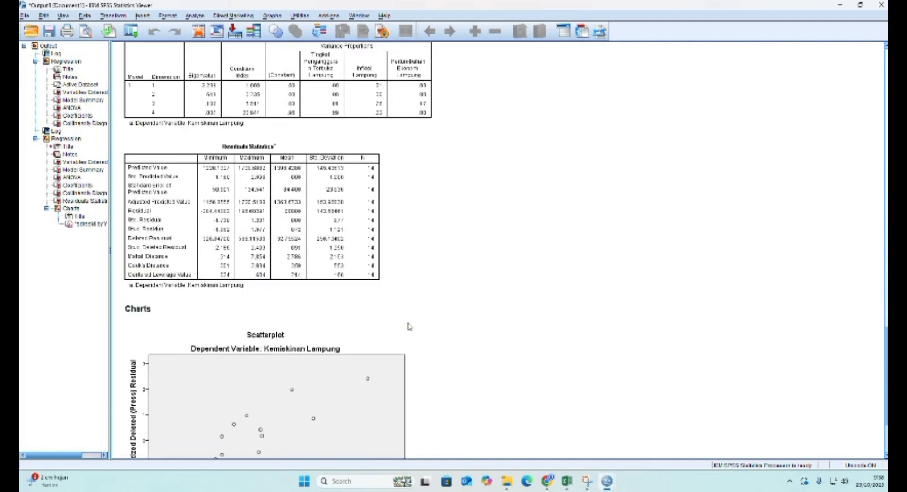
click(411, 327)
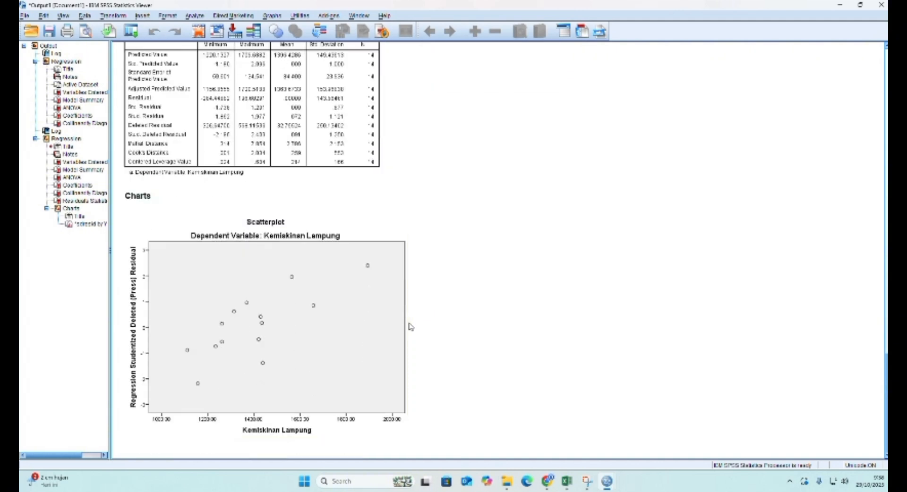
scroll(411, 327, up, 2)
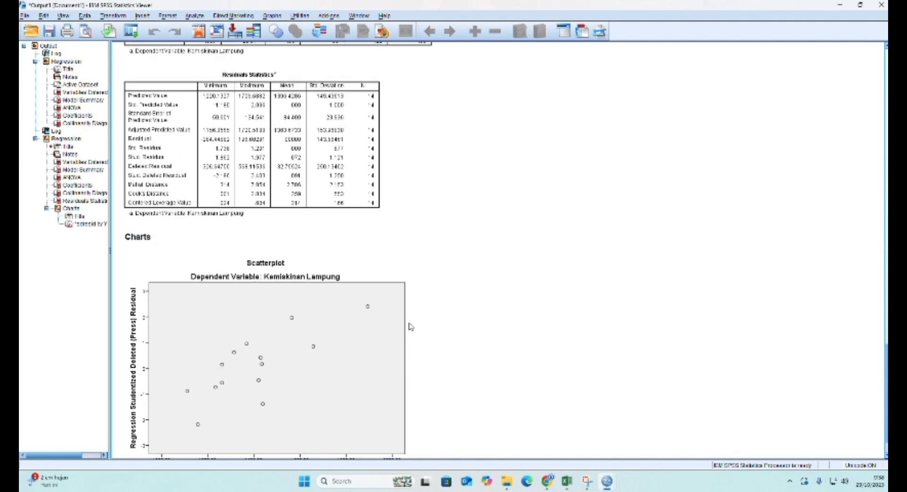
scroll(411, 327, up, 5)
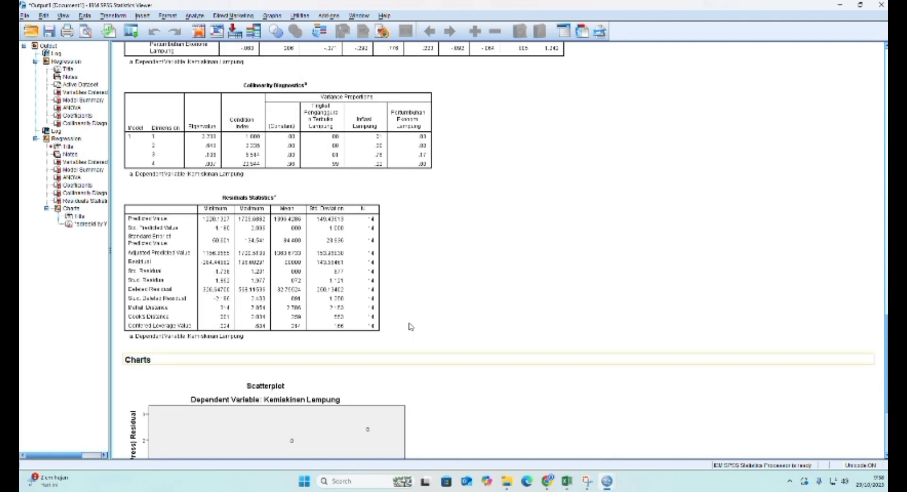